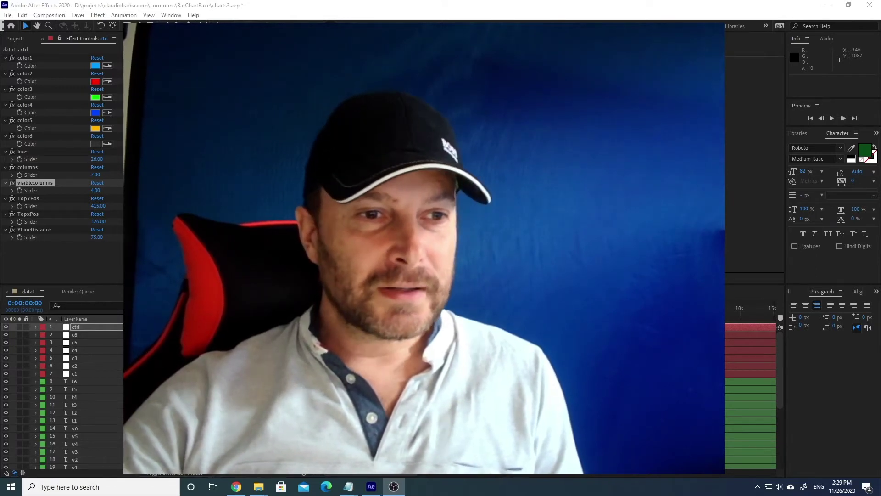
key(space)
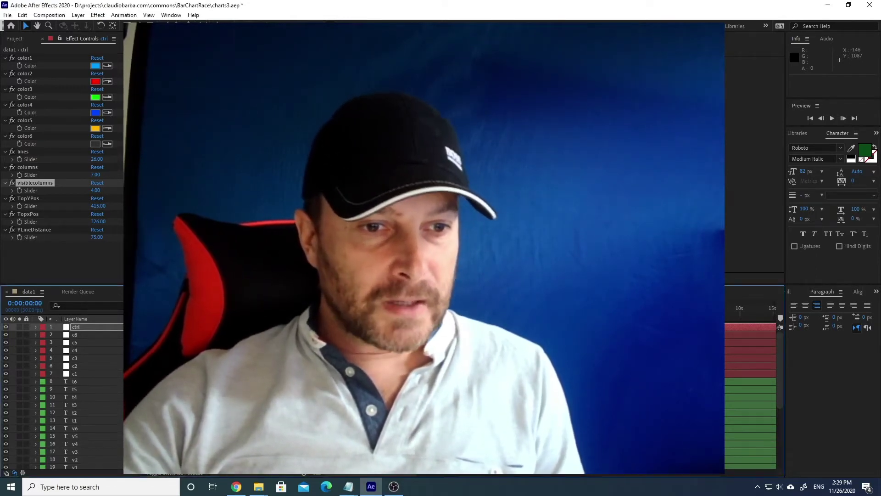
key(space)
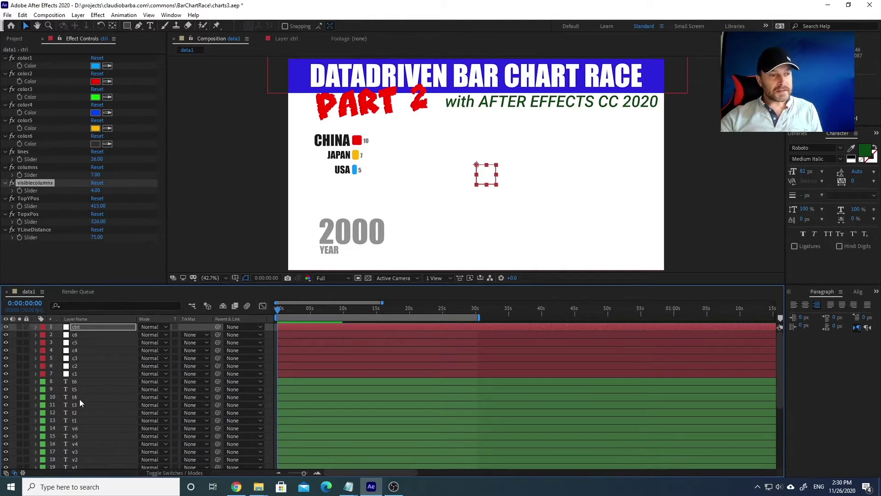
Reveal the expressions on layer c1 and open the dp1a Point expression in the expression editor
click(80, 374)
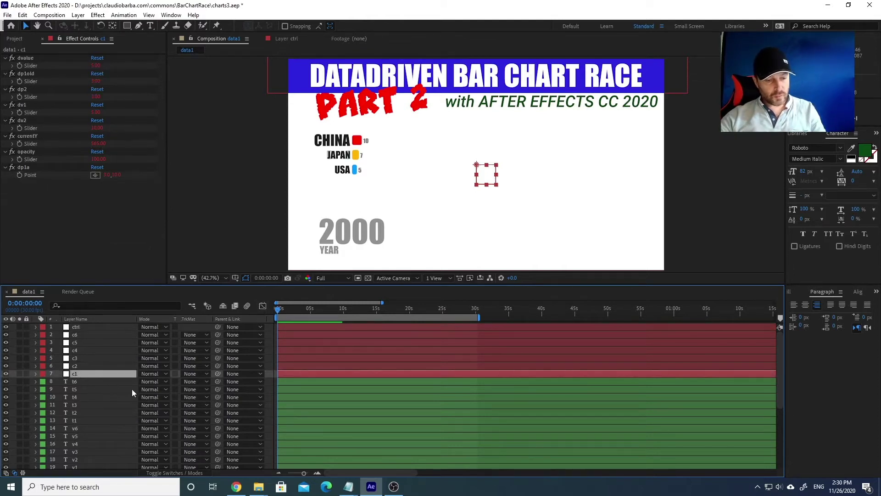
key(e)
key(e)
scroll(113, 390, down, 6)
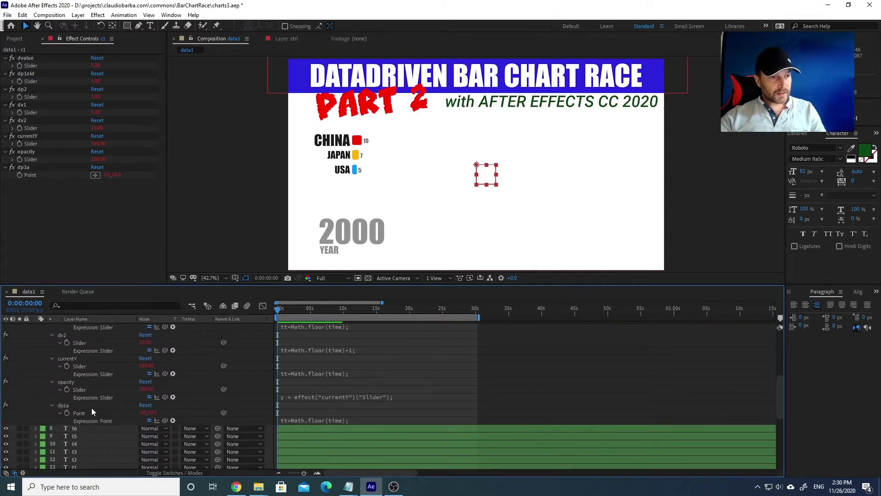
click(72, 406)
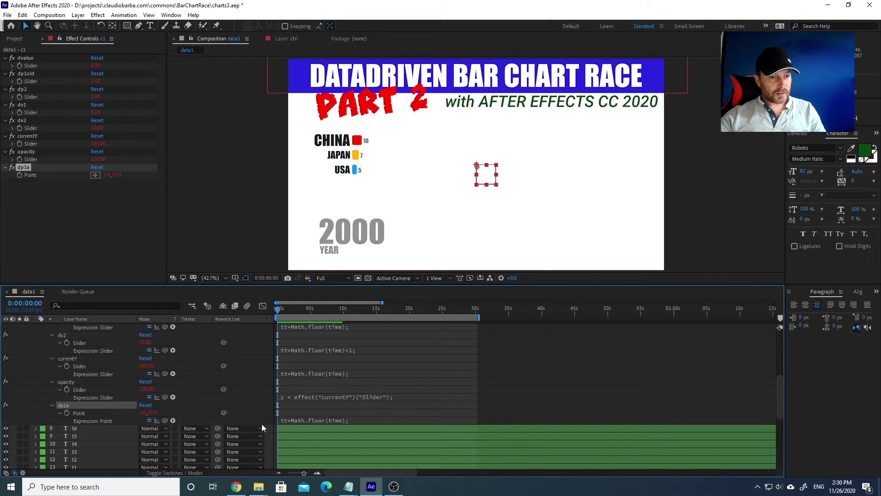
click(310, 422)
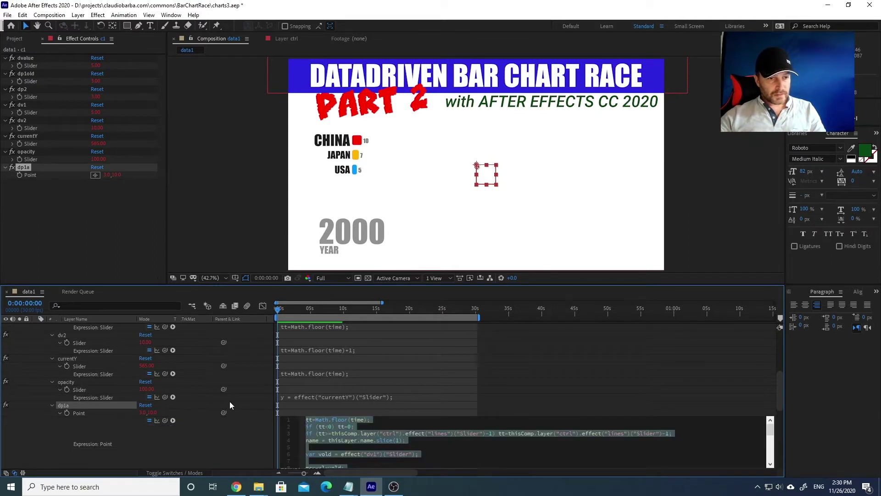
scroll(225, 404, down, 3)
scroll(220, 361, up, 5)
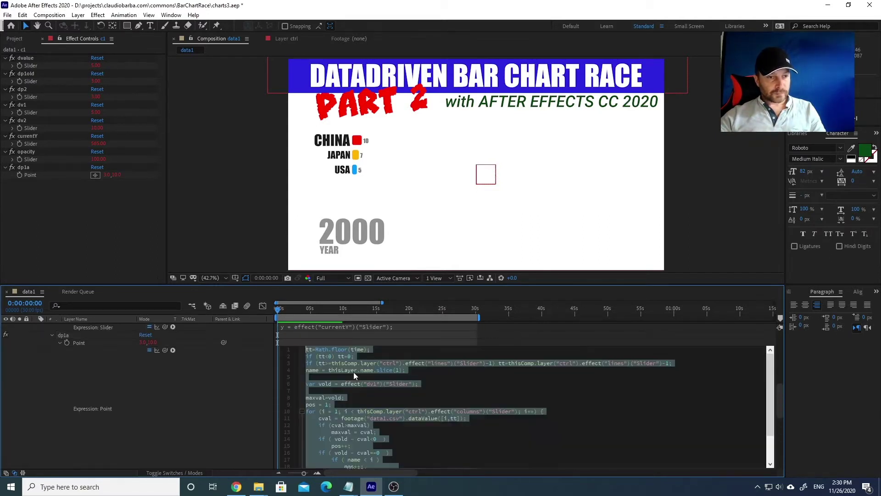
click(393, 391)
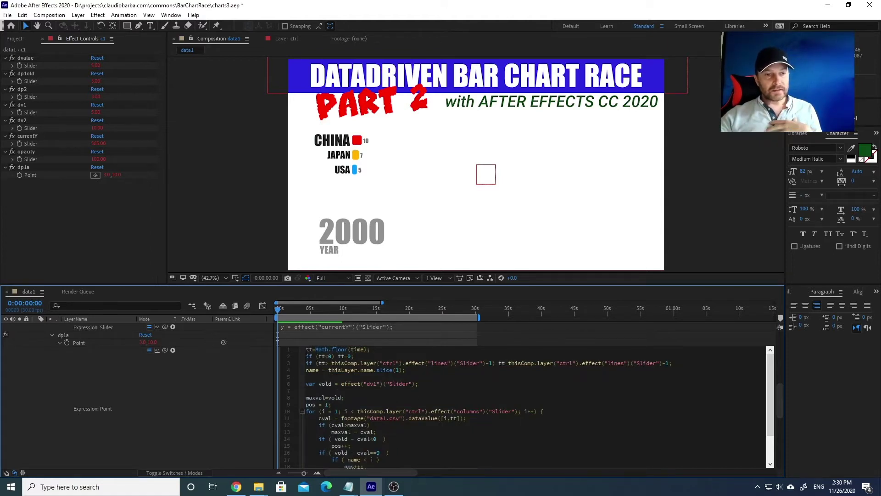
Examine the dp1a expression from the time and name variables through the columns loop to the returned [pos,maxval] array
drag(306, 349, 412, 376)
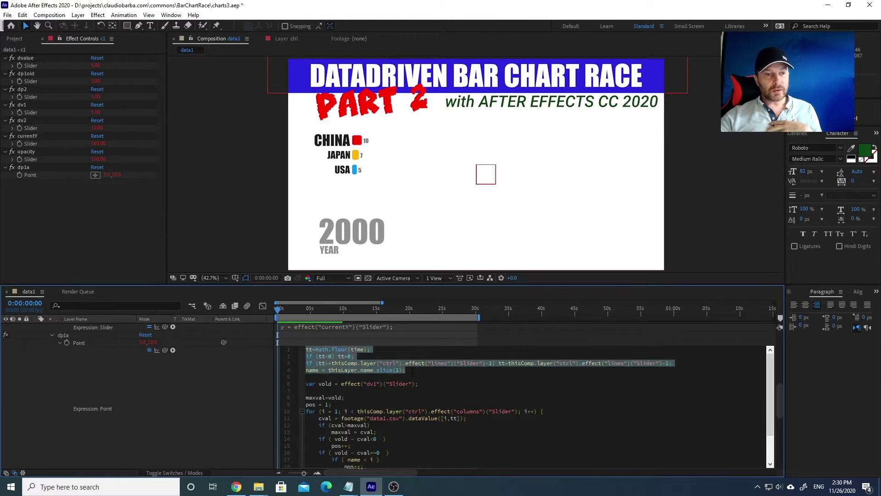
click(412, 376)
drag(307, 411, 386, 412)
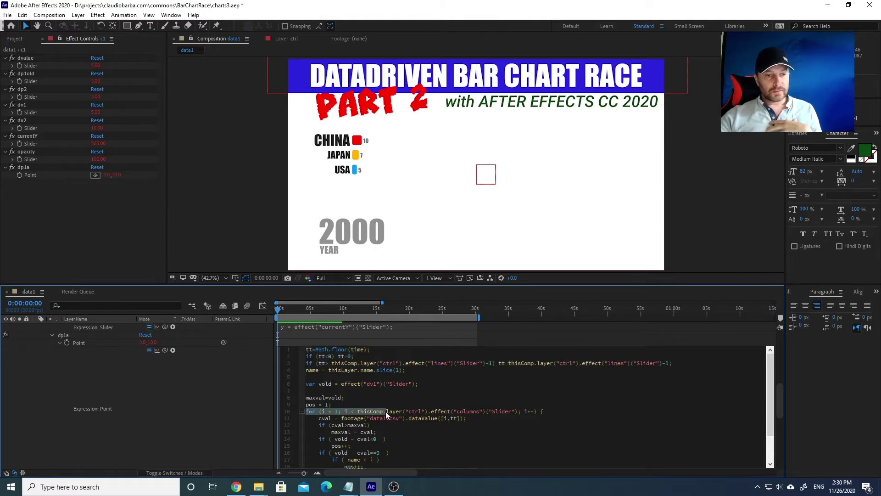
scroll(358, 404, down, 2)
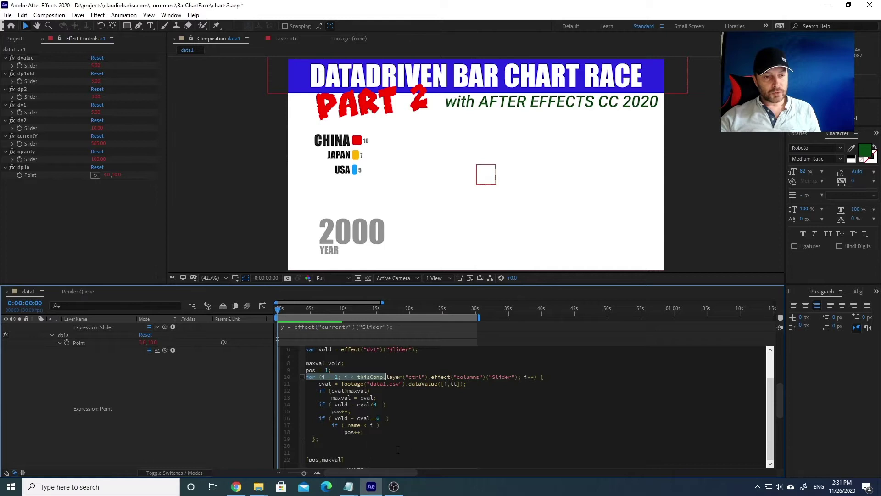
click(346, 445)
drag(344, 459, 296, 463)
click(368, 452)
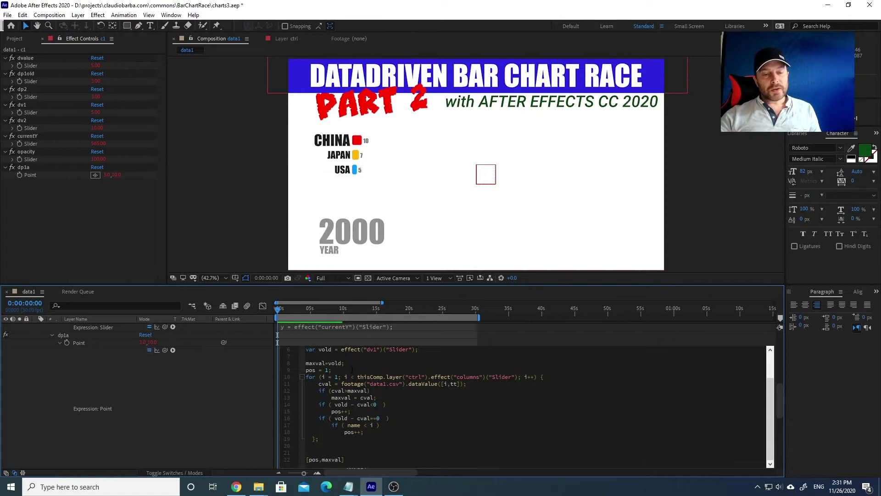
scroll(172, 379, up, 1)
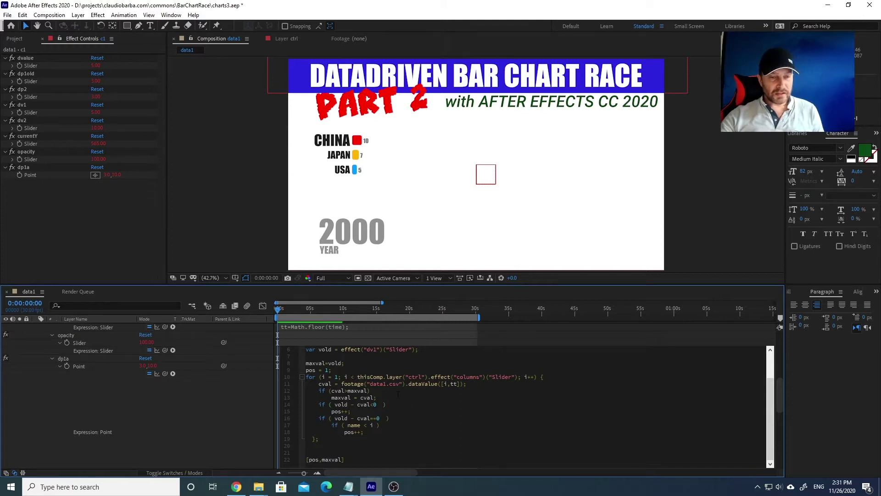
click(365, 362)
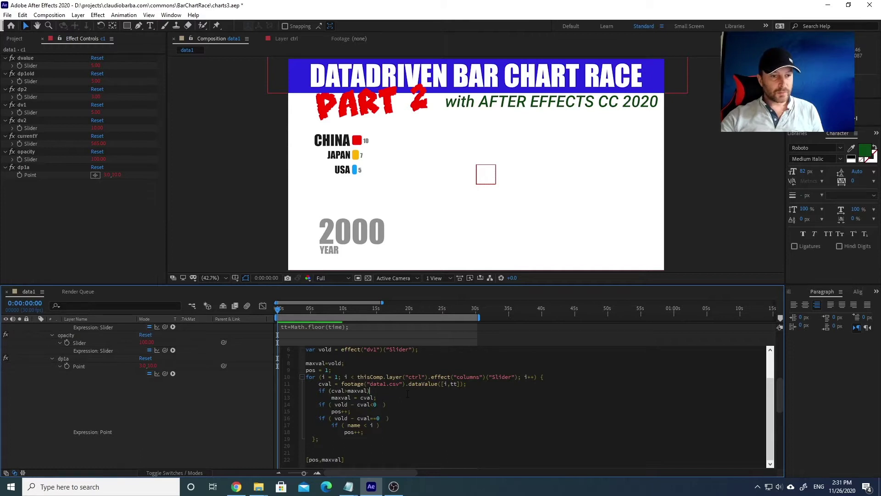
scroll(391, 390, up, 2)
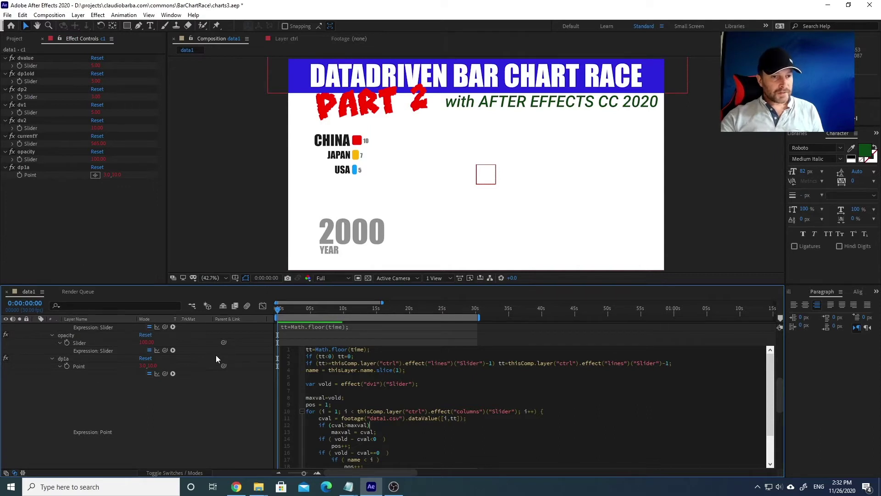
Show the ctrl layer's sliders and compare its lines and columns settings with the data1 spreadsheet in Chrome
scroll(217, 360, up, 6)
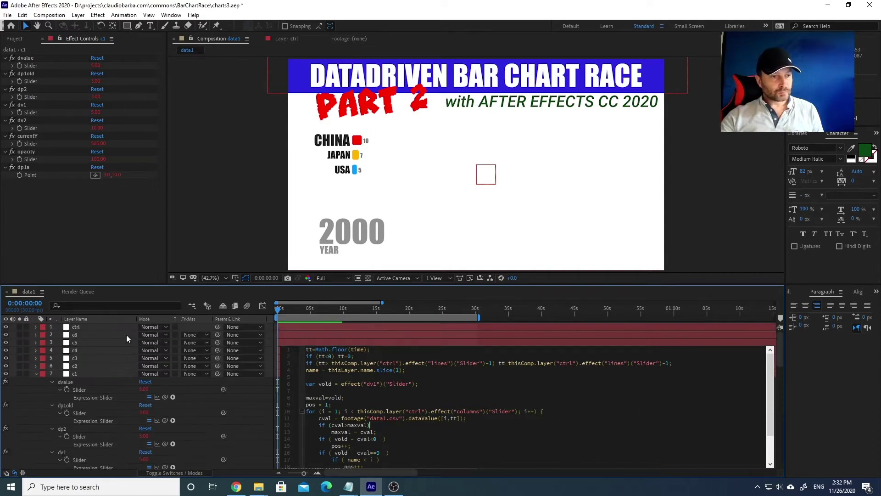
click(97, 328)
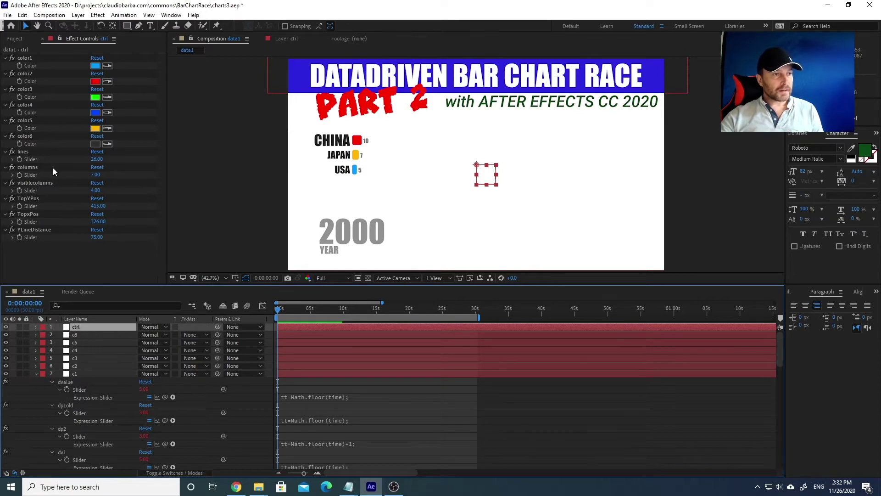
click(236, 488)
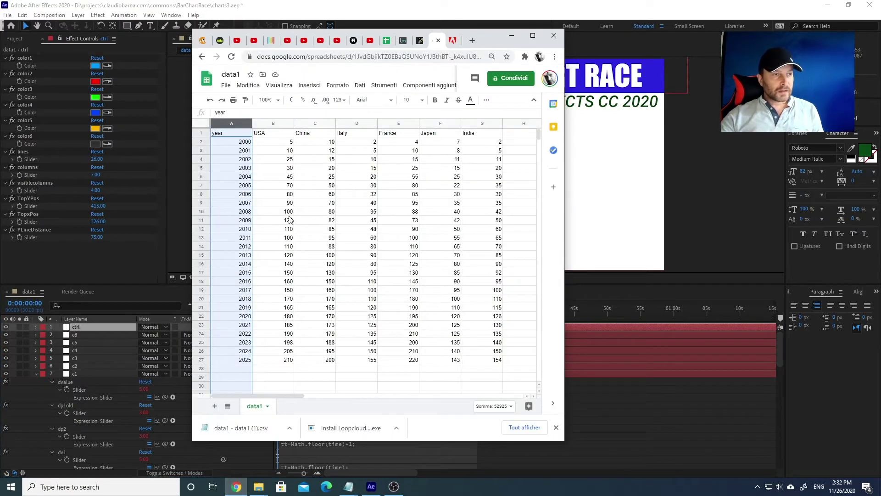
click(201, 141)
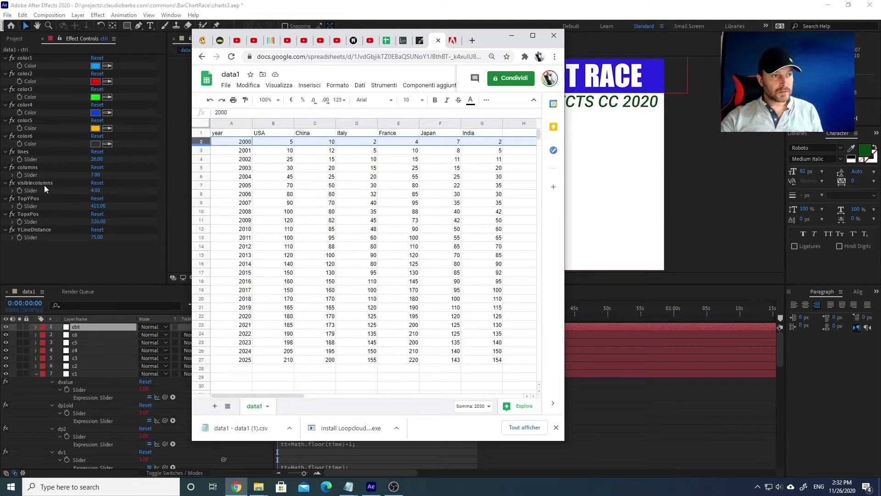
drag(487, 123, 283, 152)
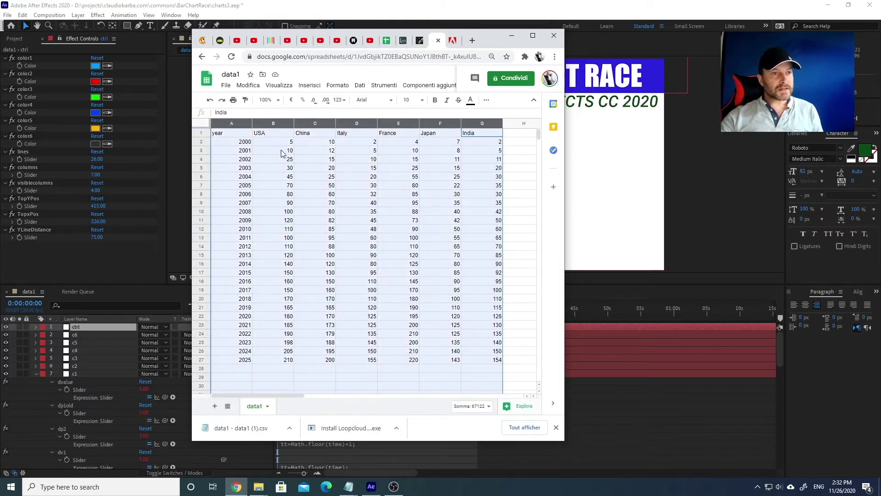
click(349, 123)
shift+click(231, 123)
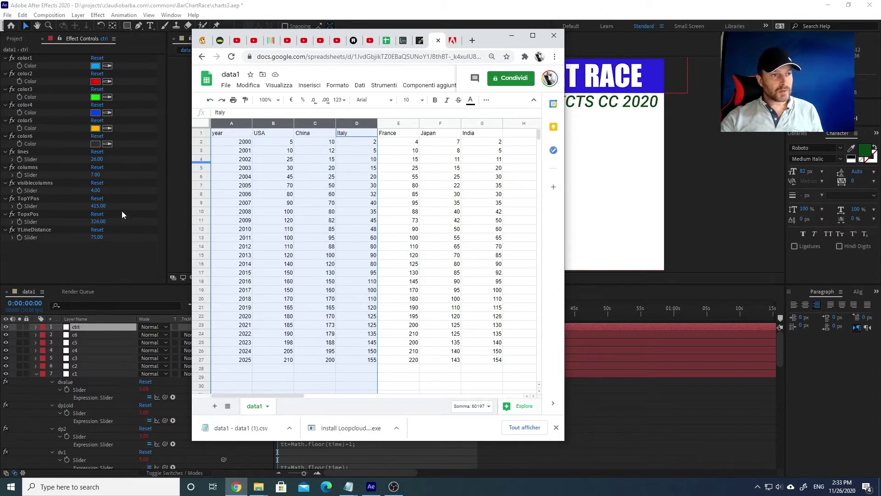
Back in After Effects, preview the chart, set ctrl's TopxPos to 341 and TopYPos to 385, and try adjusting YLineDistance
click(20, 208)
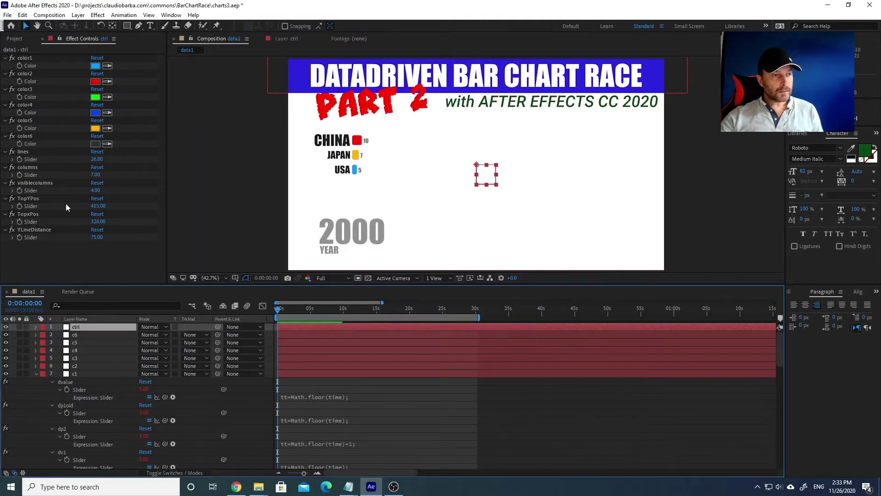
click(29, 200)
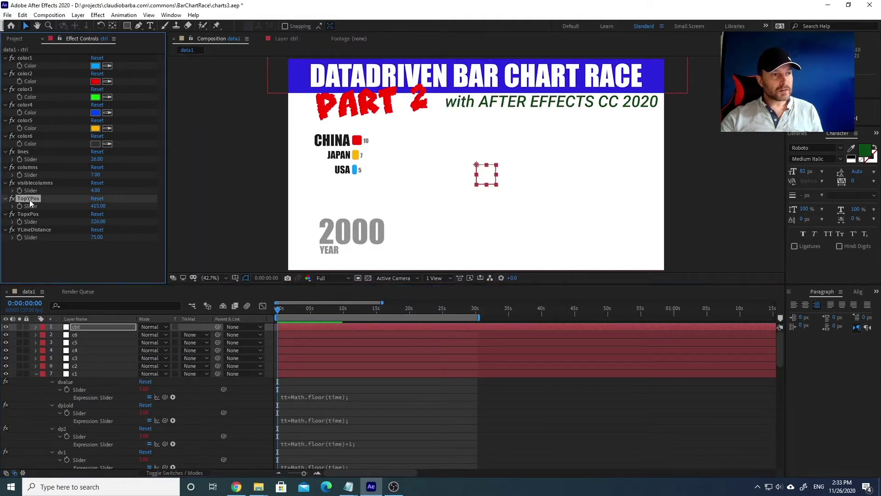
click(28, 215)
key(space)
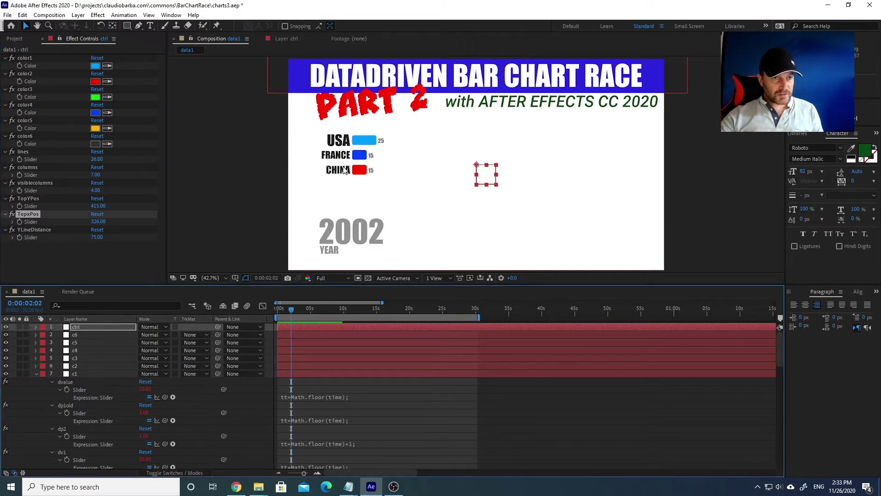
drag(95, 221, 84, 205)
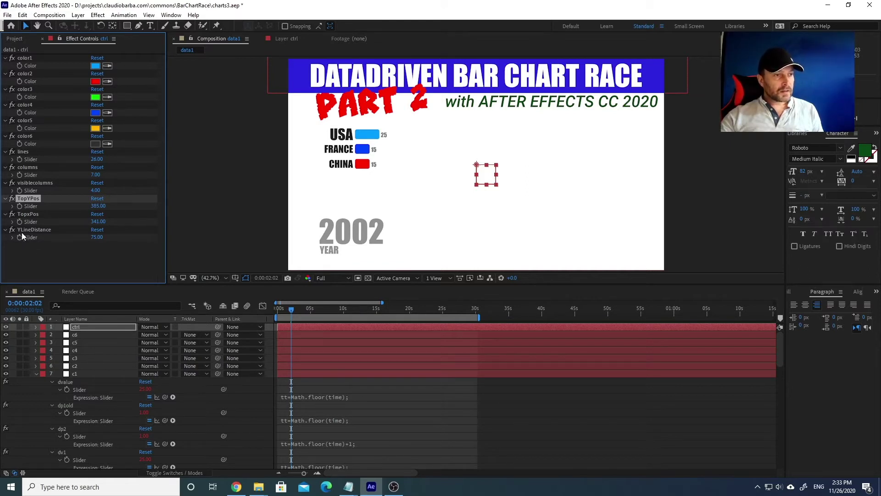
mouse_move(97, 237)
mouse_down()
mouse_move(124, 236)
mouse_move(99, 239)
mouse_up()
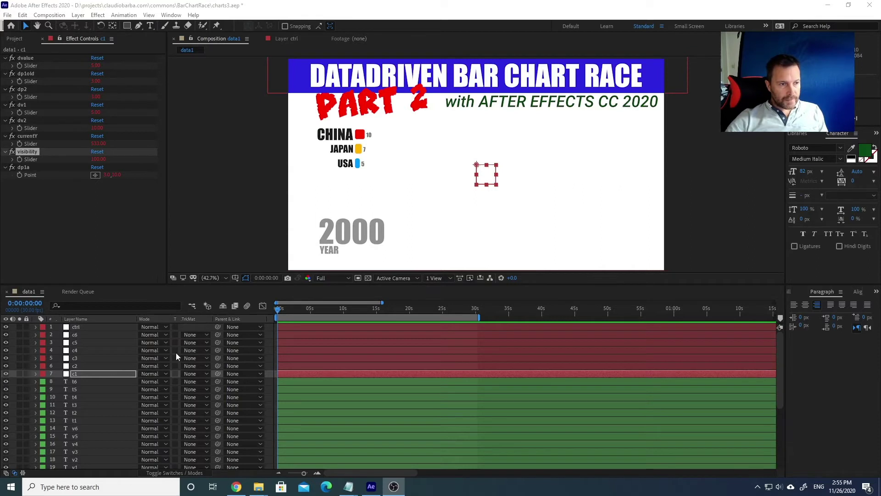
Reveal the expressions on layer c1 and open the visibility slider's expression in the expression editor
click(85, 376)
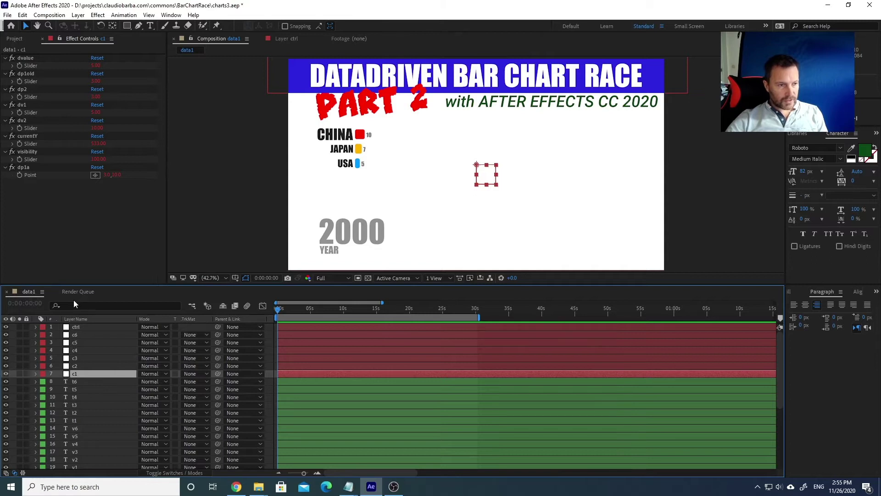
key(e)
key(e)
scroll(111, 349, down, 3)
scroll(110, 348, down, 3)
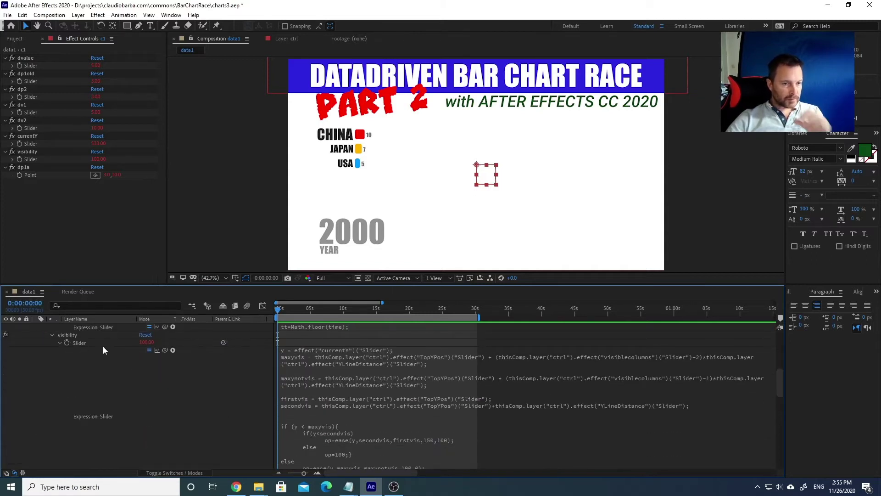
click(329, 396)
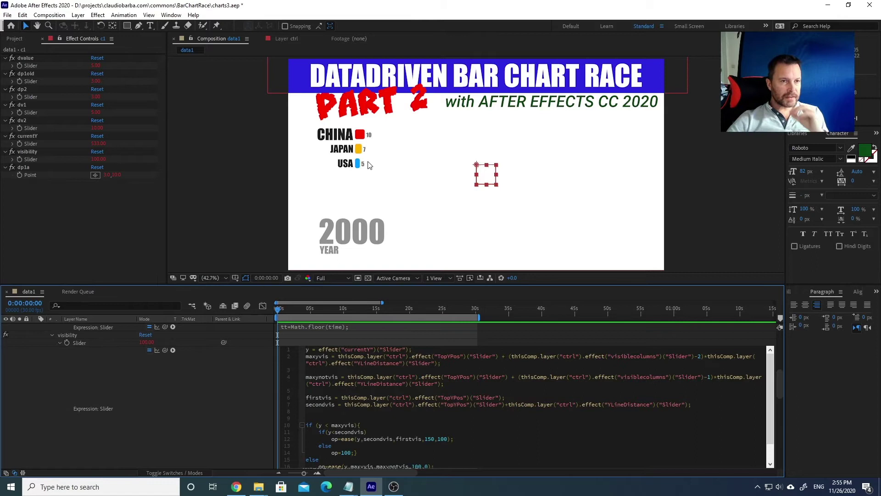
Scrub the timeline around 4 seconds to examine the lowest bar's opacity and size against the visibility expression
drag(298, 316, 309, 312)
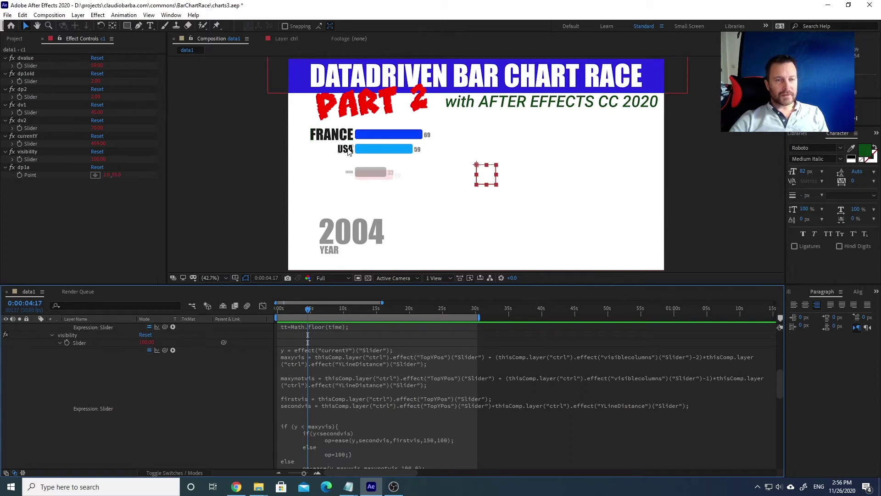
click(302, 315)
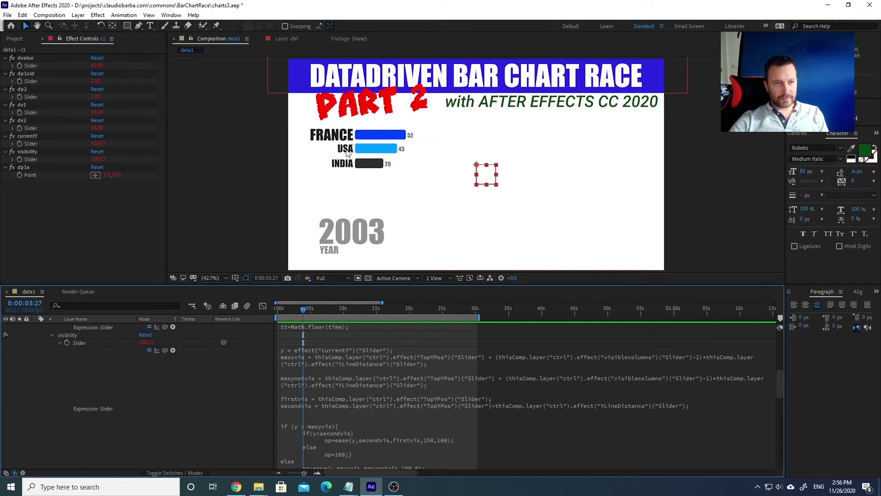
drag(305, 314, 308, 312)
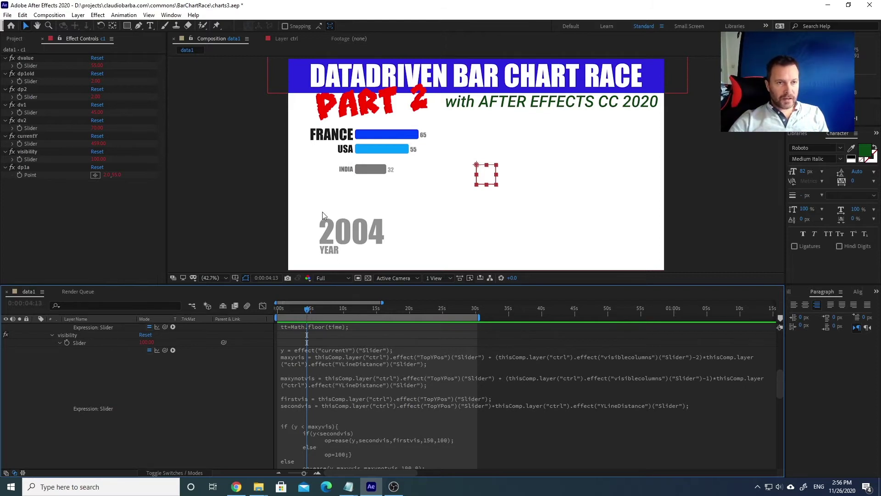
drag(309, 312, 308, 313)
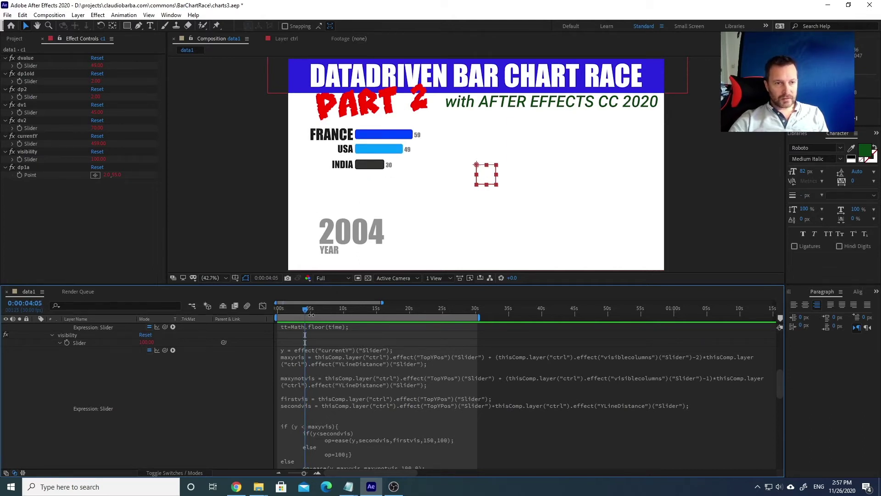
drag(307, 313, 306, 312)
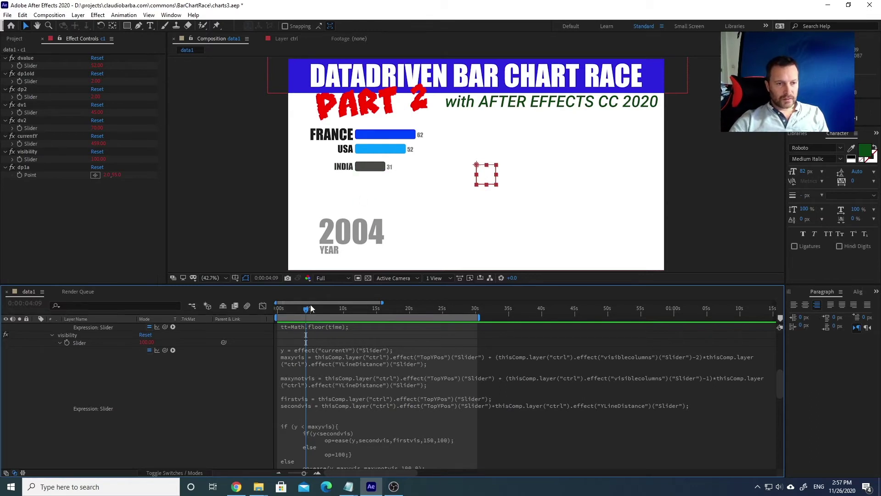
scroll(334, 430, down, 2)
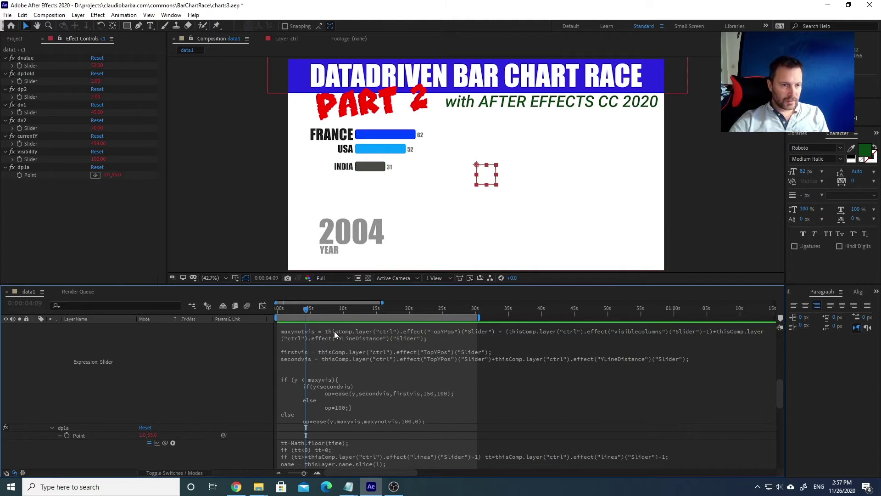
Examine the else branch of the visibility expression, ease(y,maxyvis,maxynotvis,100,0), argument by argument
click(337, 419)
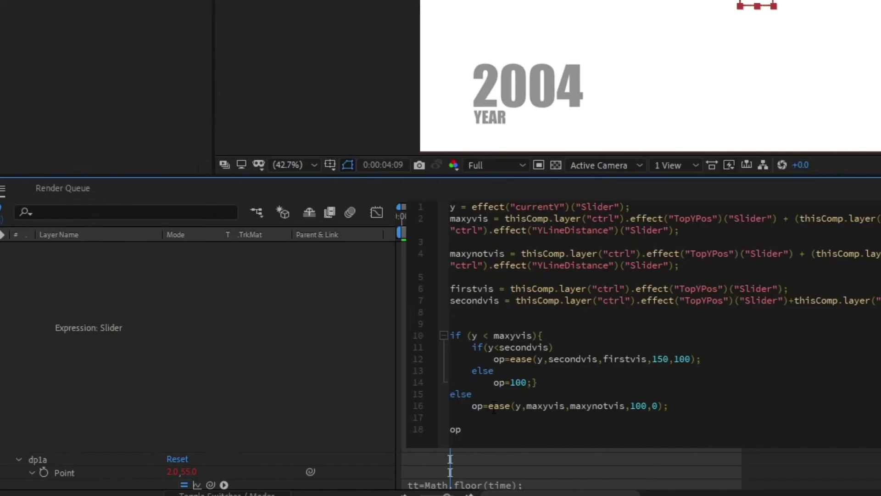
drag(488, 406, 719, 407)
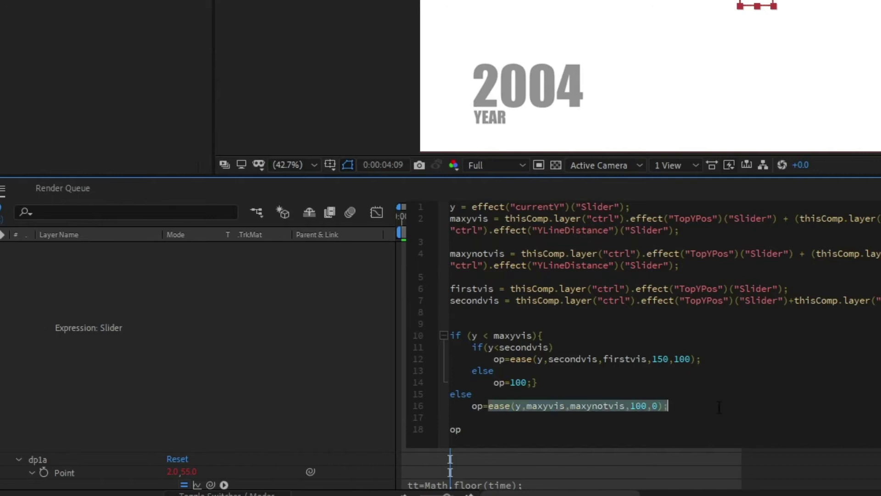
click(570, 405)
drag(527, 406, 625, 409)
click(635, 413)
double_click(637, 406)
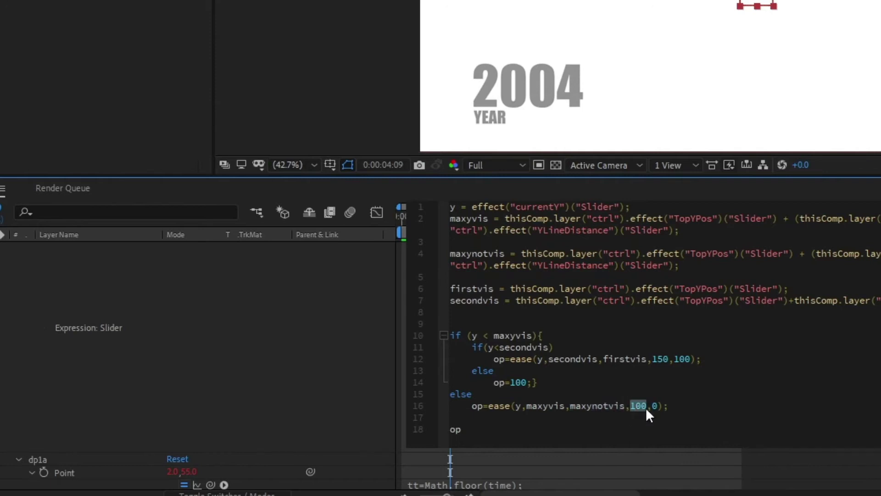
double_click(656, 405)
click(527, 406)
Examine the nested ease(y,secondvis,firstvis,150,100) line for the top bar in the visibility expression
drag(493, 359, 541, 359)
click(547, 361)
double_click(519, 359)
click(564, 359)
click(571, 359)
double_click(624, 359)
click(653, 359)
click(683, 359)
click(570, 348)
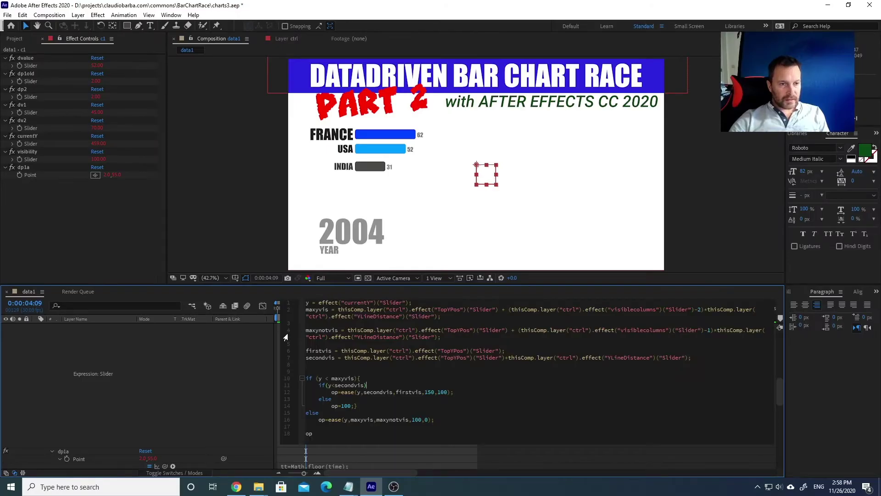
Leave the expression editor, scrub to 0:00:07:15 and collapse the visibility slider's expression on layer c1
click(230, 356)
click(313, 310)
drag(313, 313, 327, 312)
scroll(158, 373, up, 2)
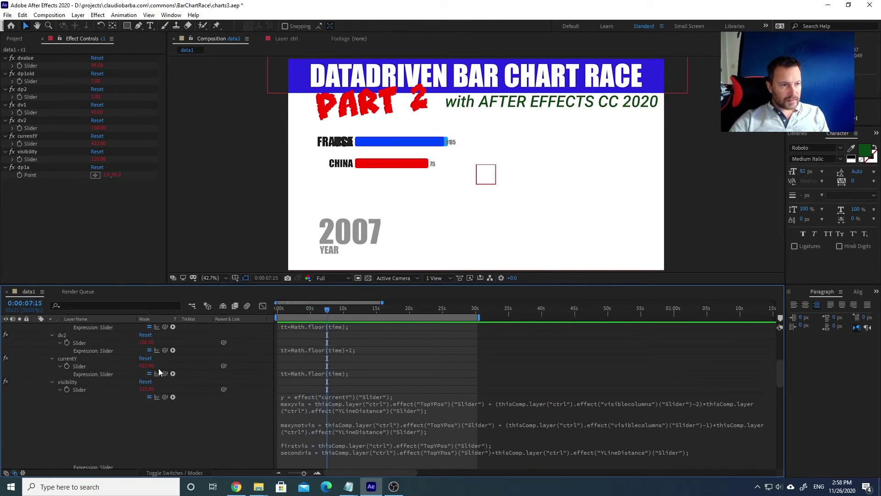
scroll(158, 368, up, 5)
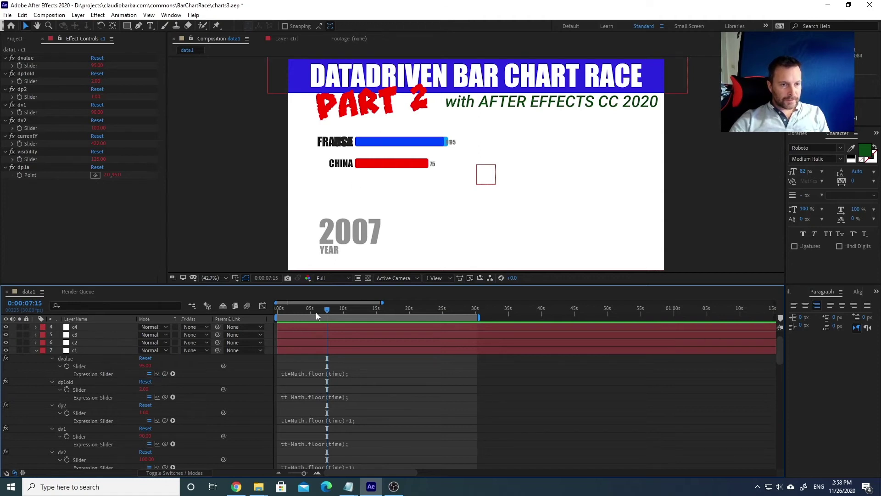
scroll(214, 407, down, 4)
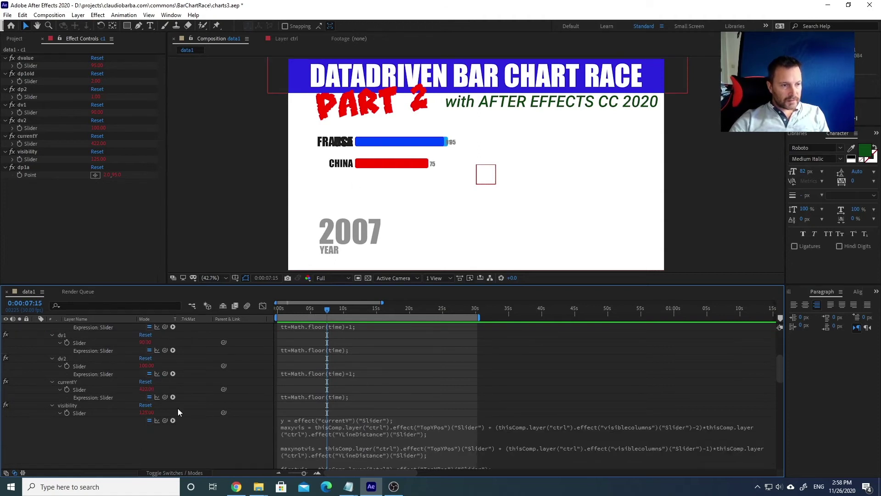
click(60, 413)
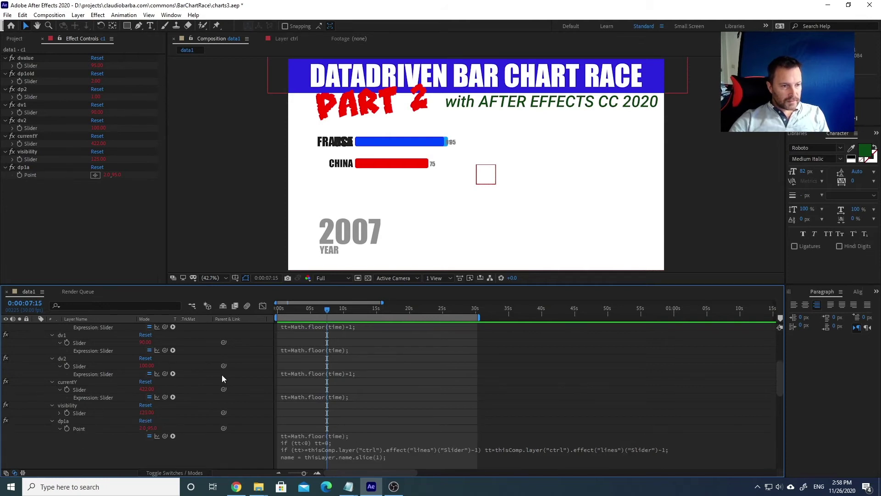
Scrub from the start to about 5 seconds to compare c1's visibility value with the USA bar's position
drag(326, 310, 261, 307)
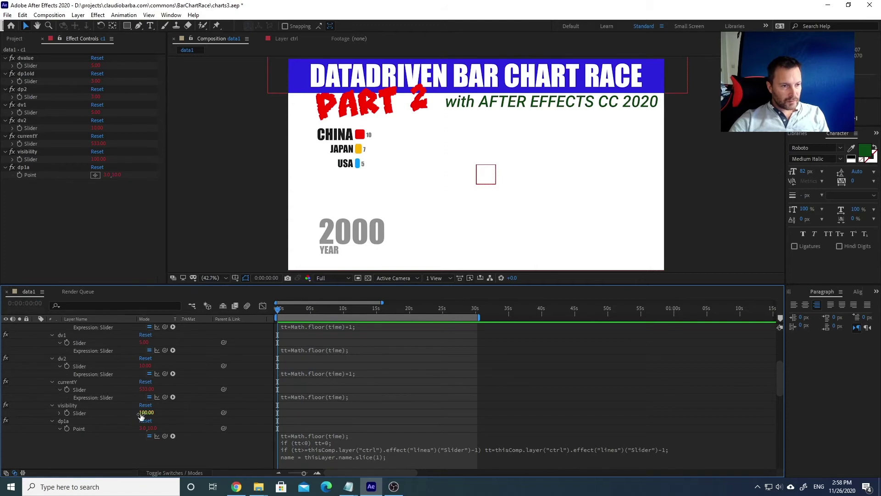
drag(280, 309, 303, 311)
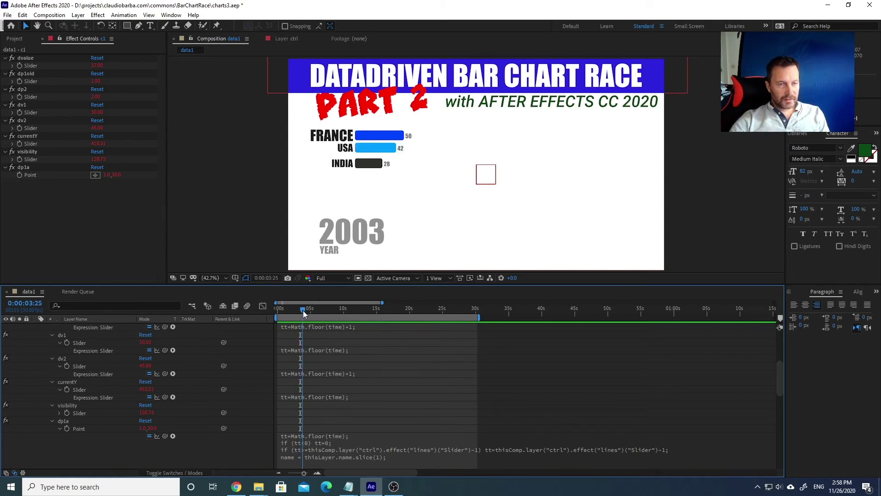
drag(303, 310, 314, 313)
Collapse the revealed expressions of layer c6 to return to the compact layer list
scroll(302, 396, up, 3)
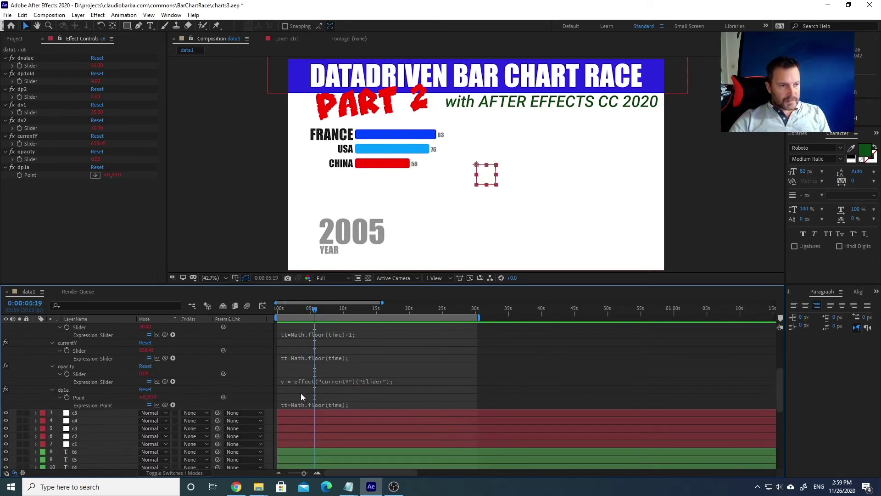
scroll(301, 393, up, 5)
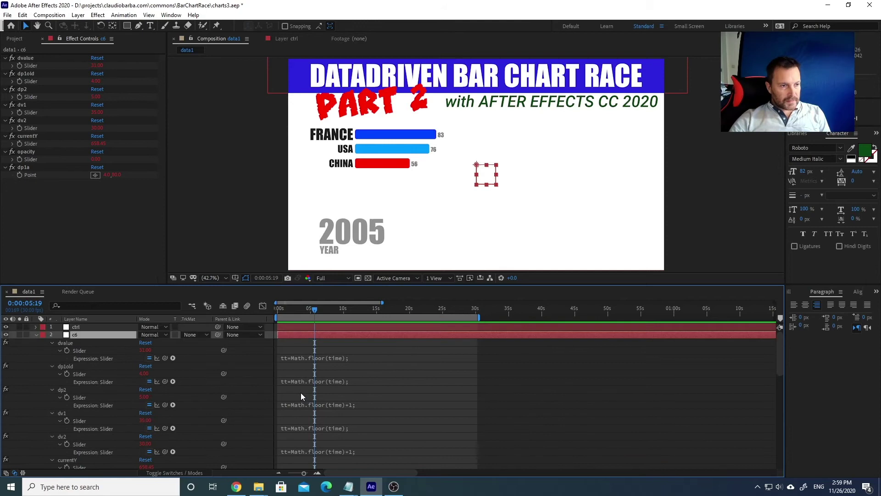
click(35, 334)
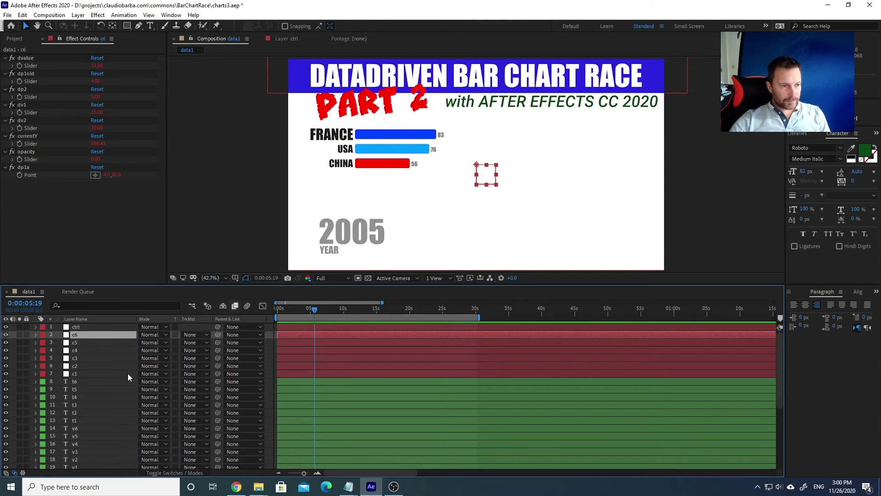
Reveal the expressions on shape layer 1 and open its Opacity expression for viewing
scroll(125, 375, down, 4)
scroll(123, 376, down, 1)
click(86, 402)
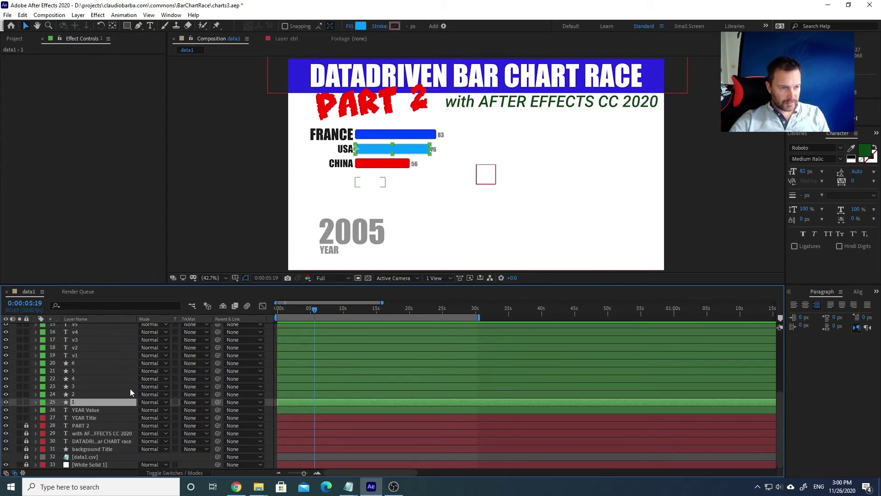
key(e)
key(e)
scroll(106, 381, down, 4)
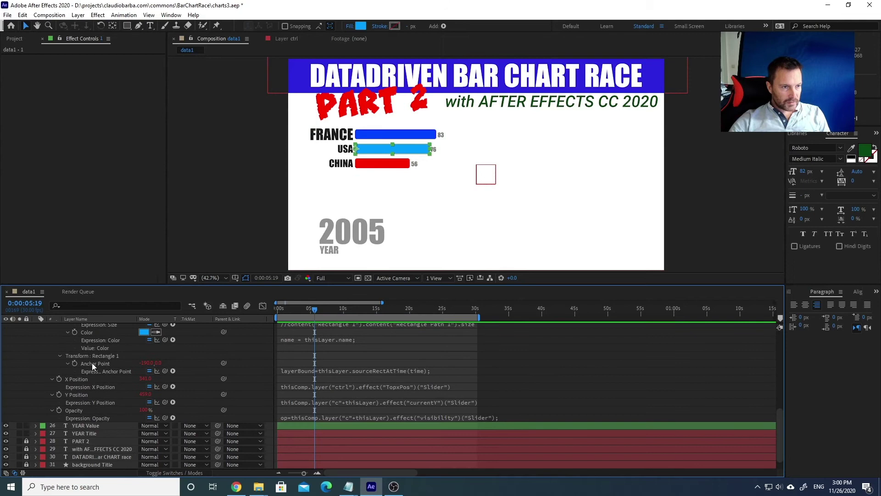
click(73, 409)
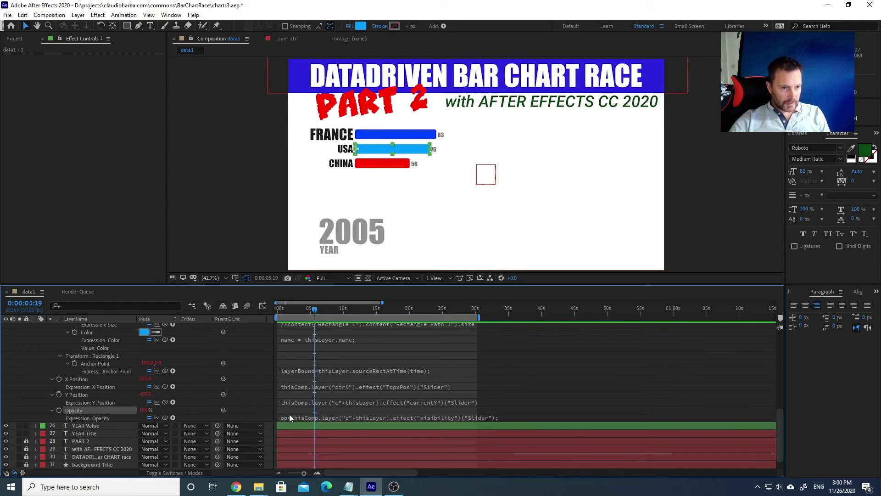
click(338, 416)
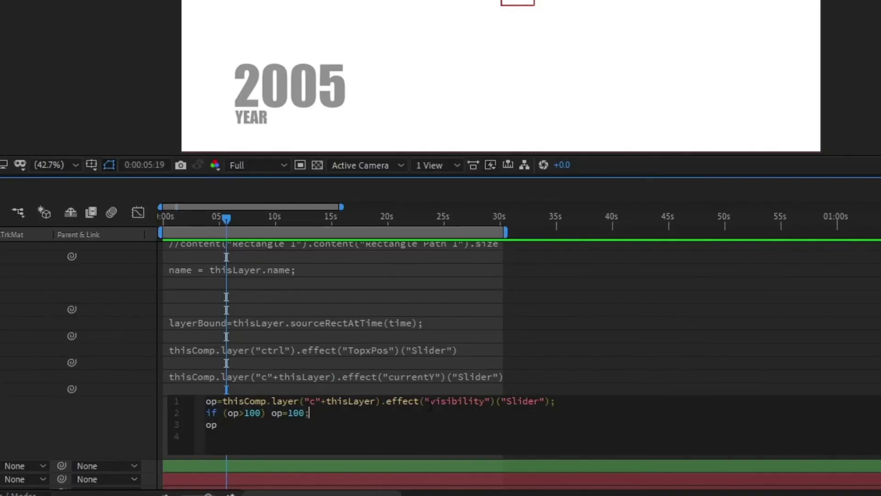
Examine shape layer 1's Opacity expression, covering the visibility slider reference, the cap at 100 and the returned op value
drag(427, 417, 509, 417)
click(512, 419)
drag(218, 413, 350, 413)
click(349, 413)
drag(233, 413, 337, 411)
click(331, 415)
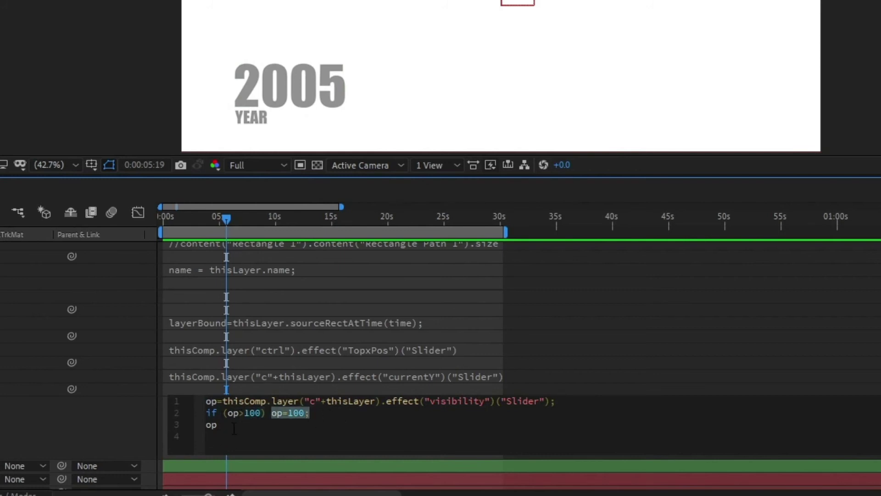
click(233, 433)
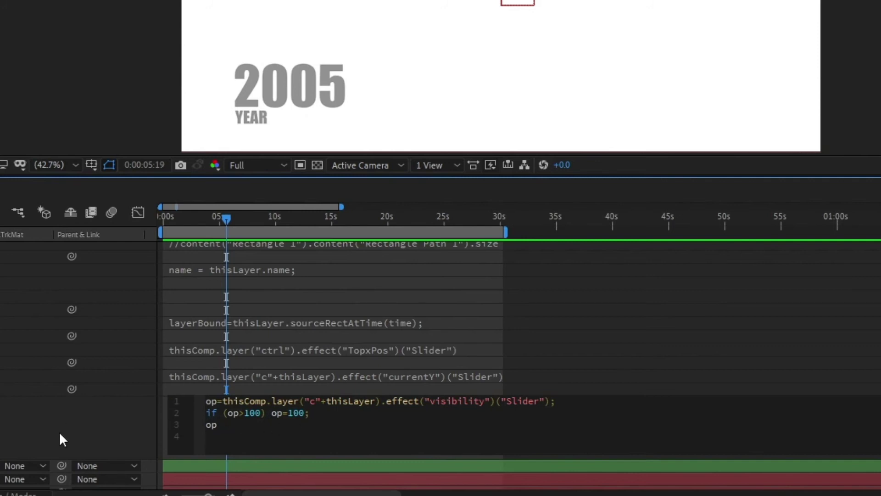
Move the current time to 0:00:03:06 and collapse shape layer 1's expressions
click(199, 219)
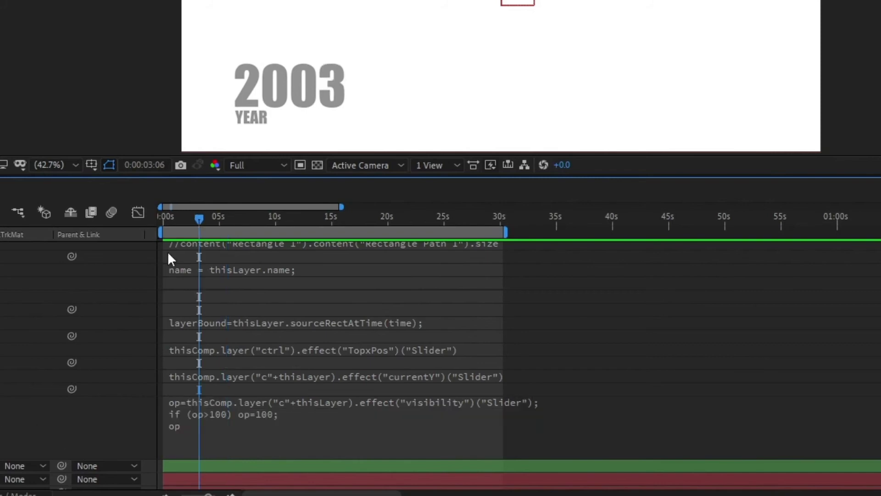
scroll(163, 407, up, 3)
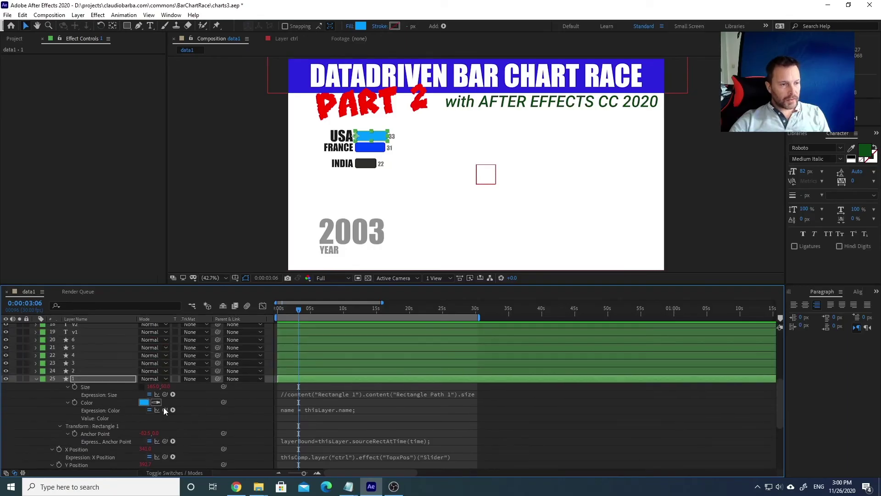
click(36, 379)
Select the USA label layer t1, reveal its expressions and open its Opacity expression
click(337, 138)
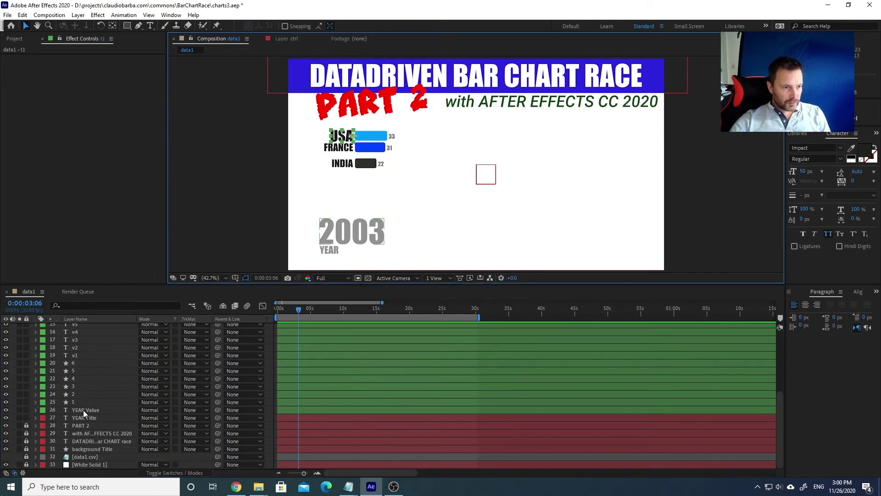
scroll(83, 410, up, 3)
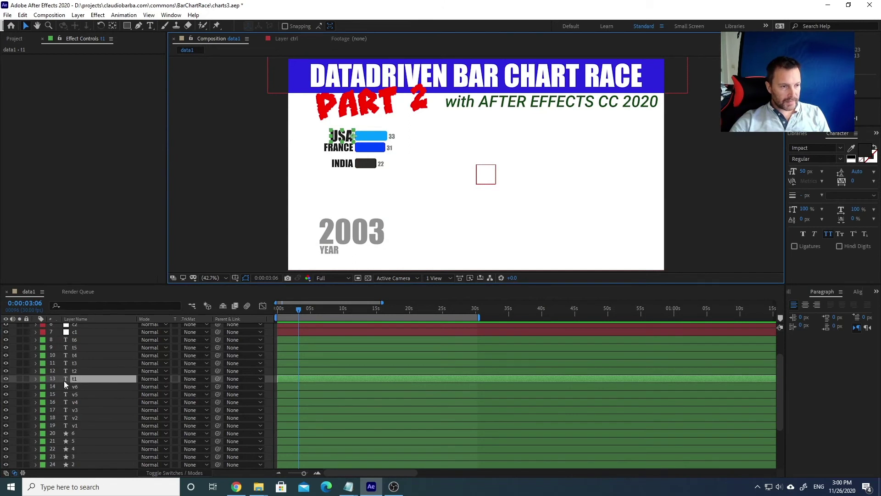
click(98, 379)
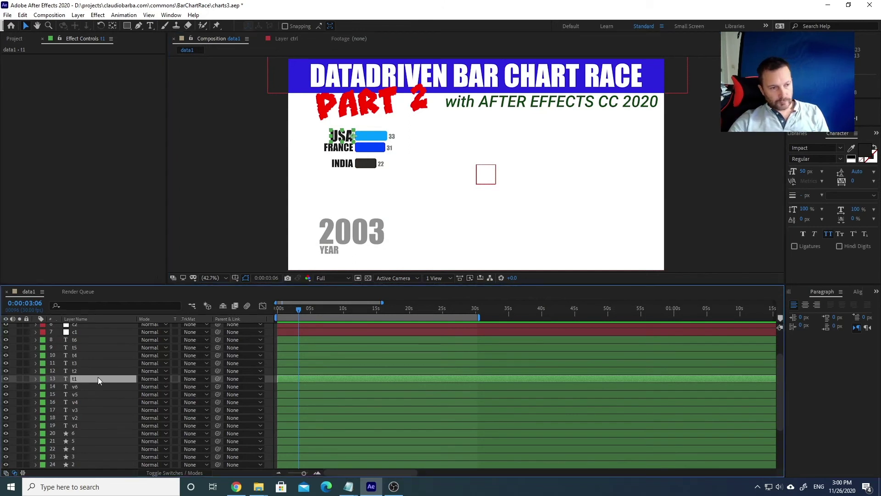
key(e)
key(e)
scroll(100, 390, down, 5)
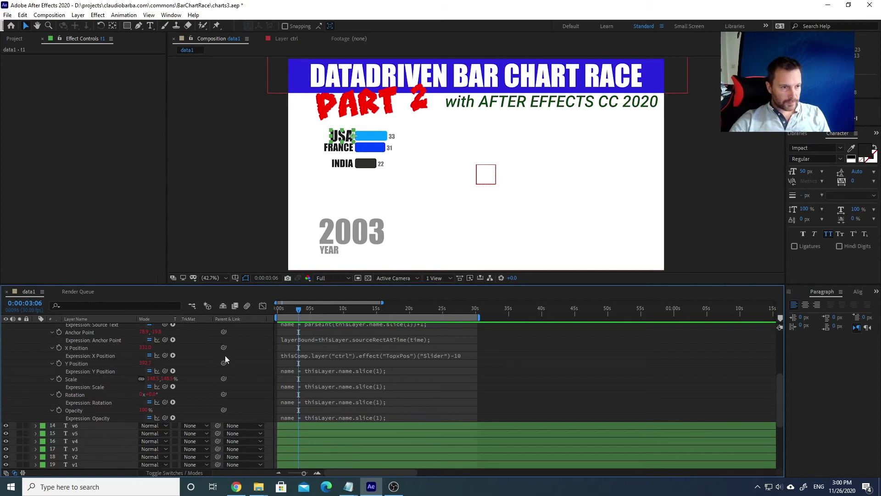
click(329, 417)
click(327, 440)
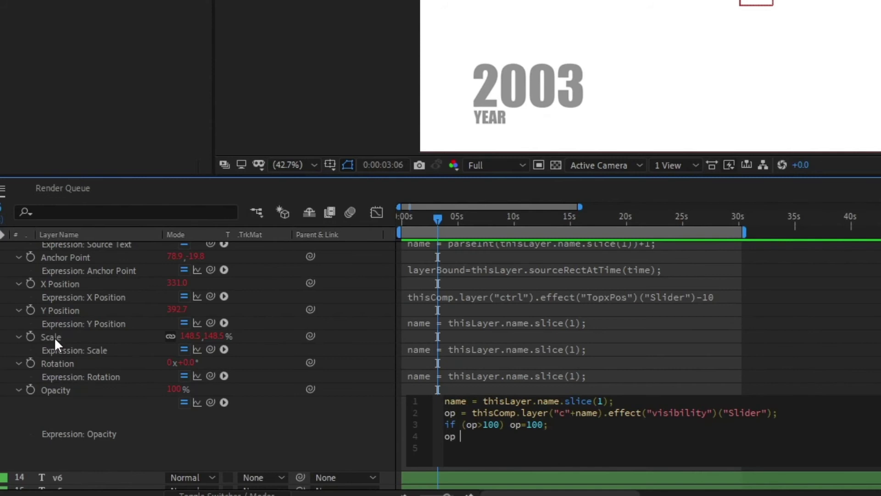
Open t1's Scale expression and scrub between the start and about 9 seconds to examine the USA label's scaling
click(399, 217)
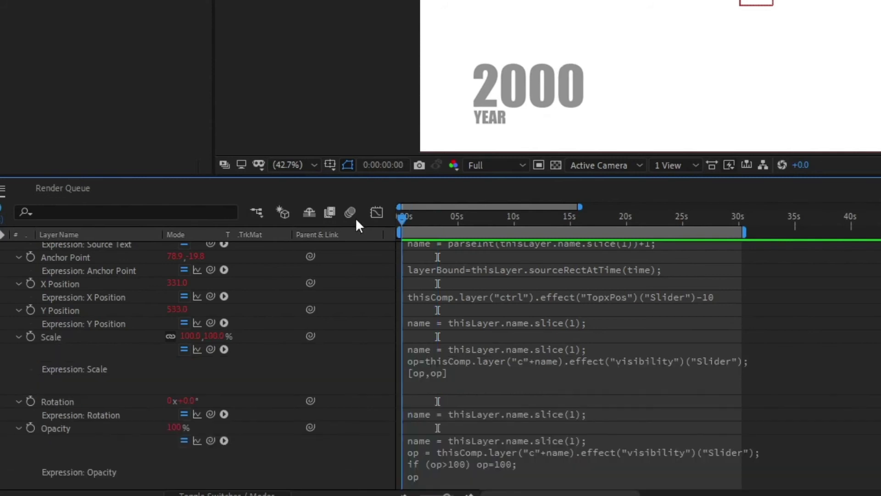
click(460, 371)
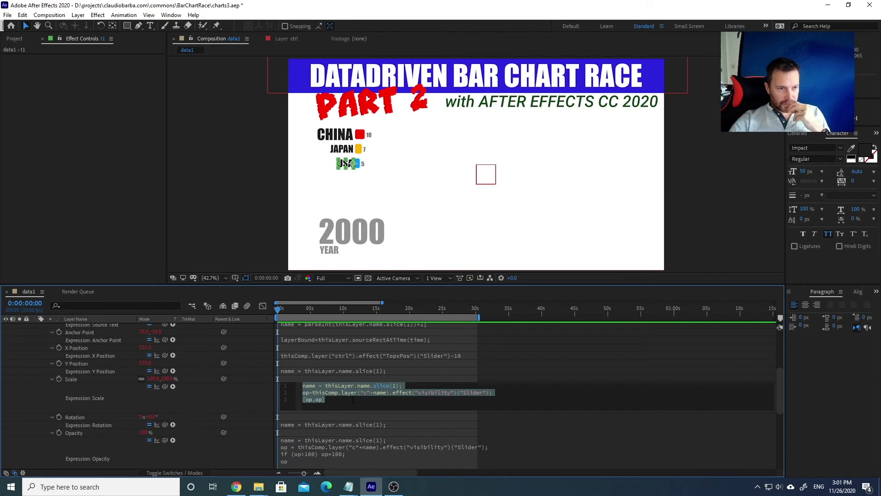
mouse_move(288, 307)
mouse_down()
mouse_move(281, 313)
mouse_move(295, 312)
mouse_up()
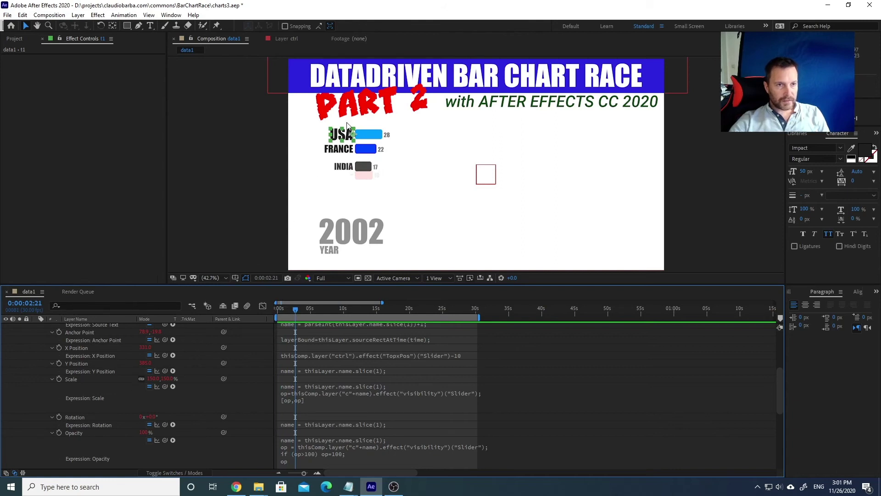
drag(296, 307, 339, 312)
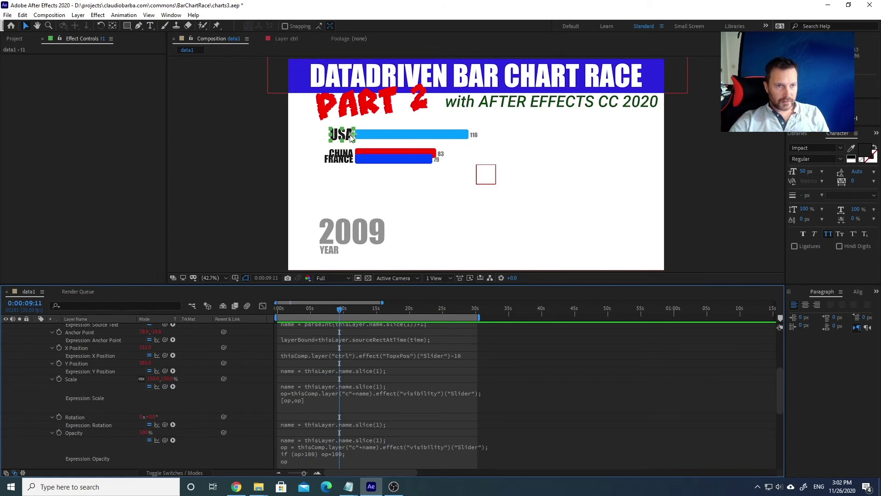
drag(343, 311, 278, 311)
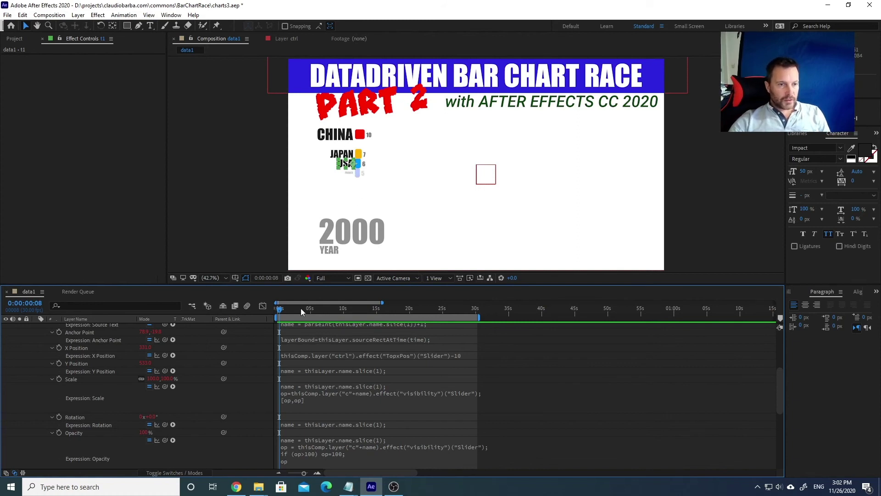
drag(301, 307, 269, 310)
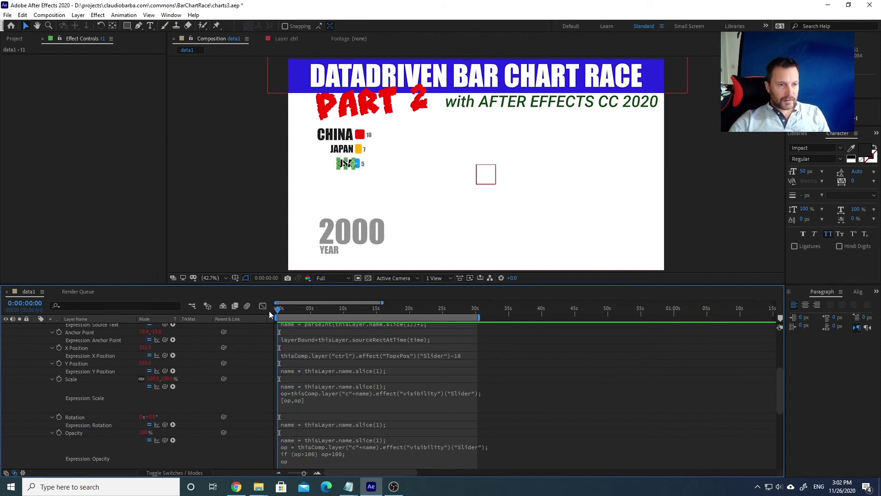
Revisit t1's Scale expression, reveal the expressions on layer c1 and open its visibility expression
click(328, 393)
scroll(178, 369, up, 5)
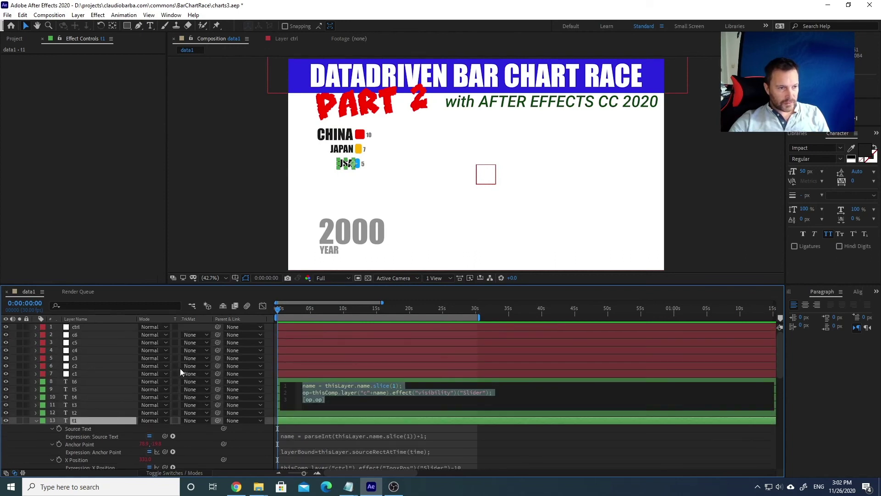
click(86, 374)
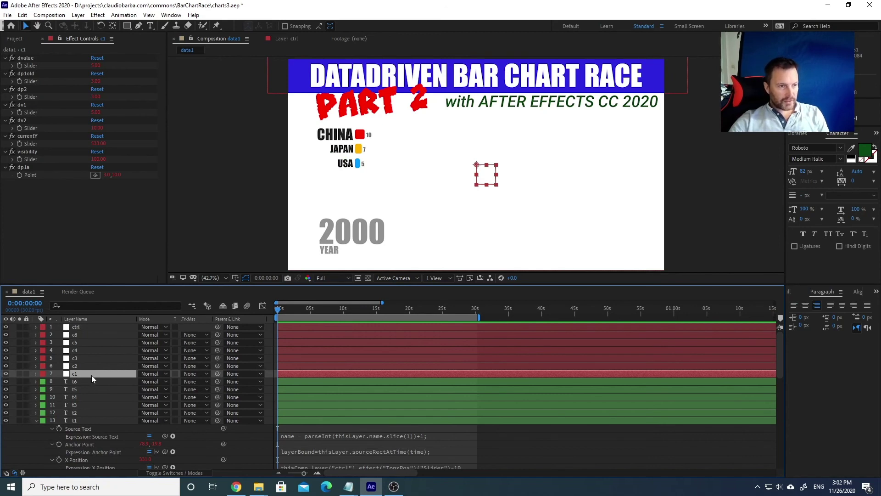
key(e)
key(e)
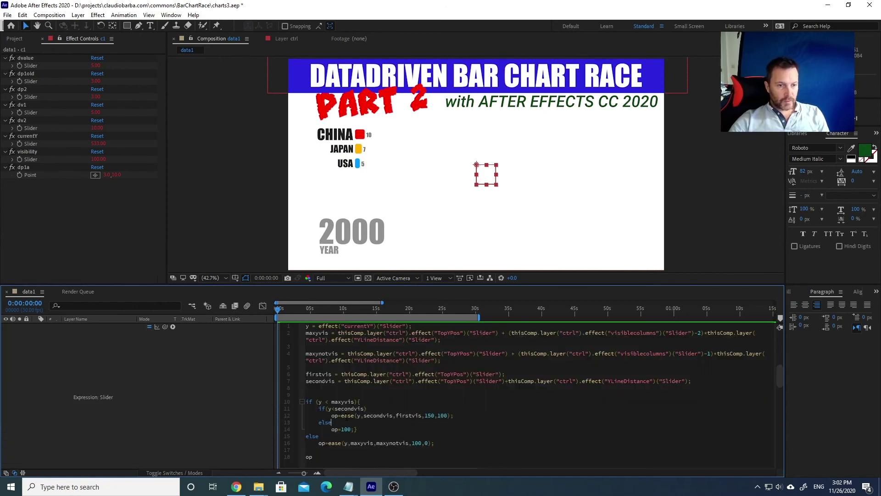
Review how the ease functions in c1's visibility expression map y from maxyvis to maxynotvis onto 100 to 0
drag(341, 415, 352, 416)
click(348, 419)
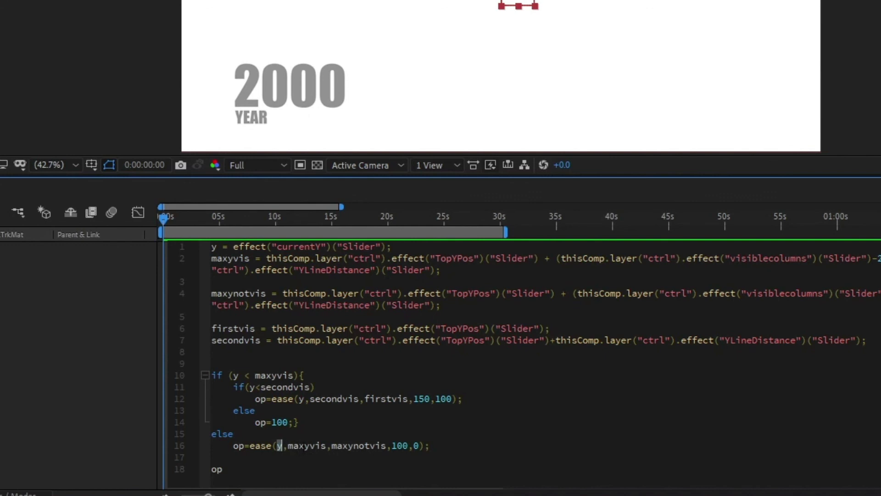
double_click(305, 445)
click(275, 445)
drag(288, 445, 380, 445)
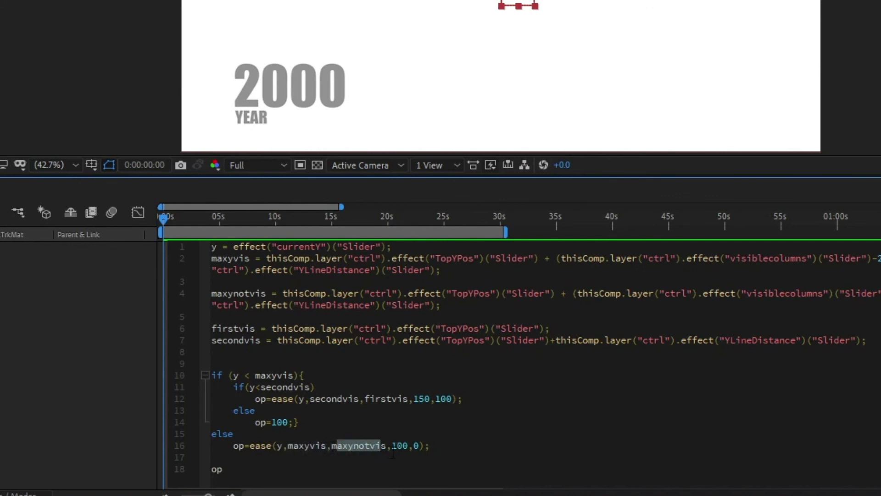
double_click(399, 446)
double_click(416, 445)
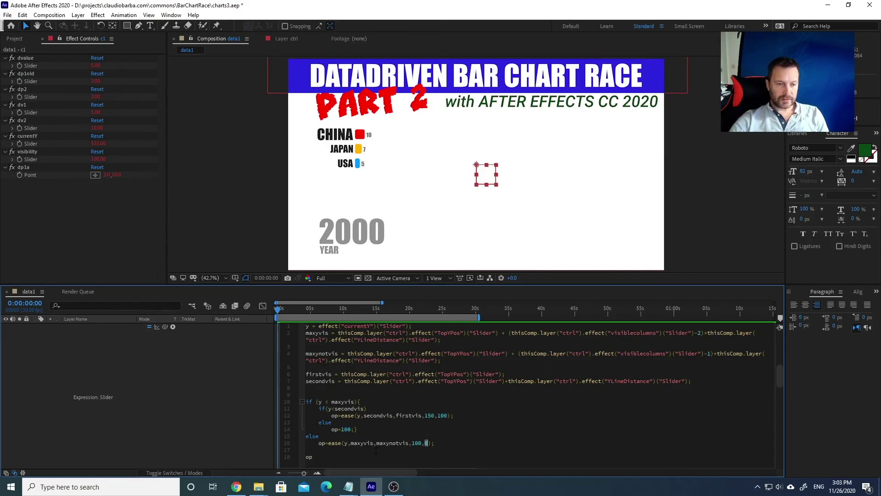
Close the visibility expression, collapse the expanded layers and switch to the other open application window
click(114, 415)
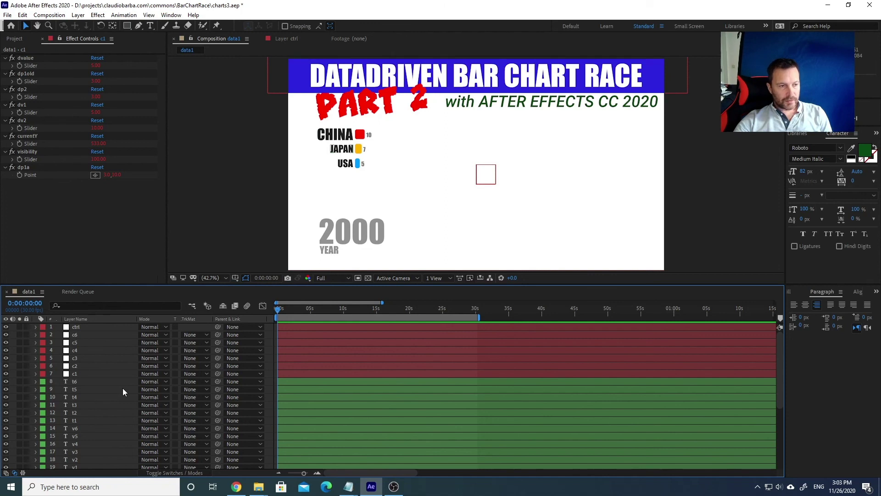
key(alt+Tab)
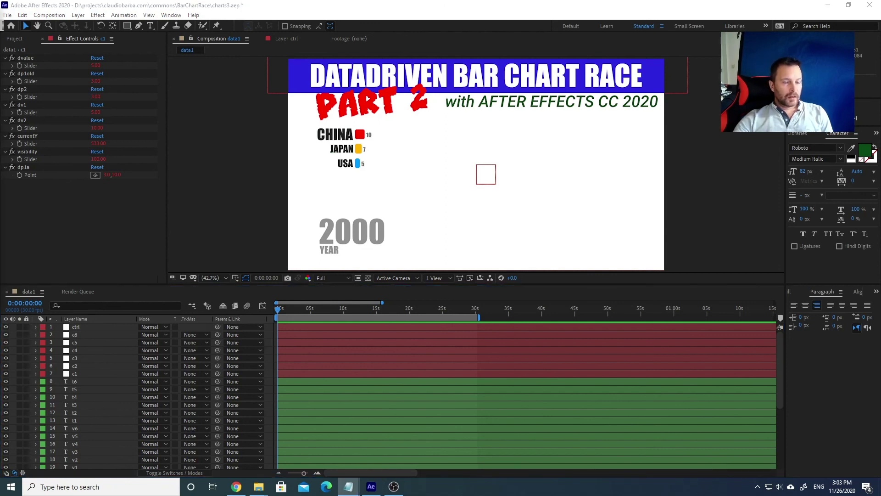